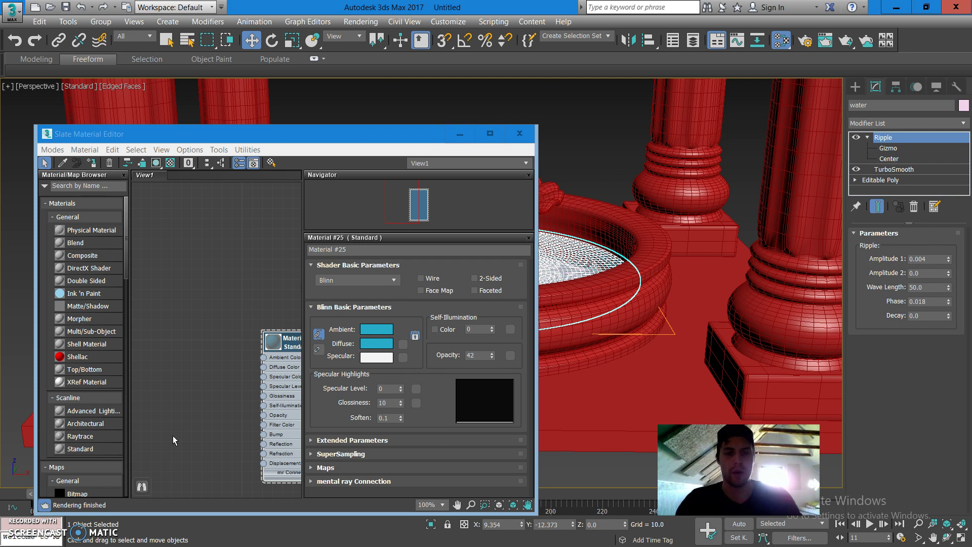
- Close the Slate Material Editor, deselect the water, and switch to smooth shading without edges
{"action": "left_click", "coordinate": [520, 133]}
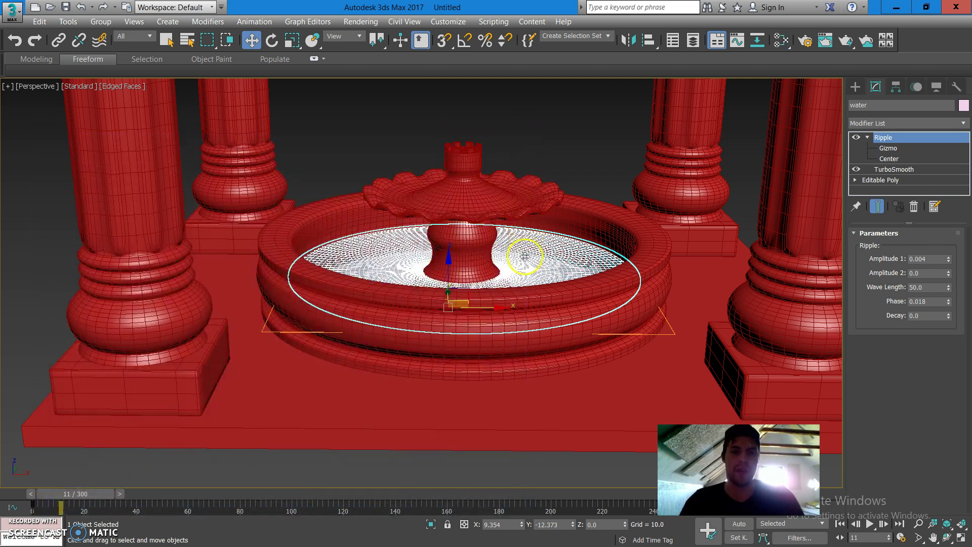
{"action": "middle_click_drag", "start_coordinate": [534, 257], "coordinate": [543, 284], "text": "alt"}
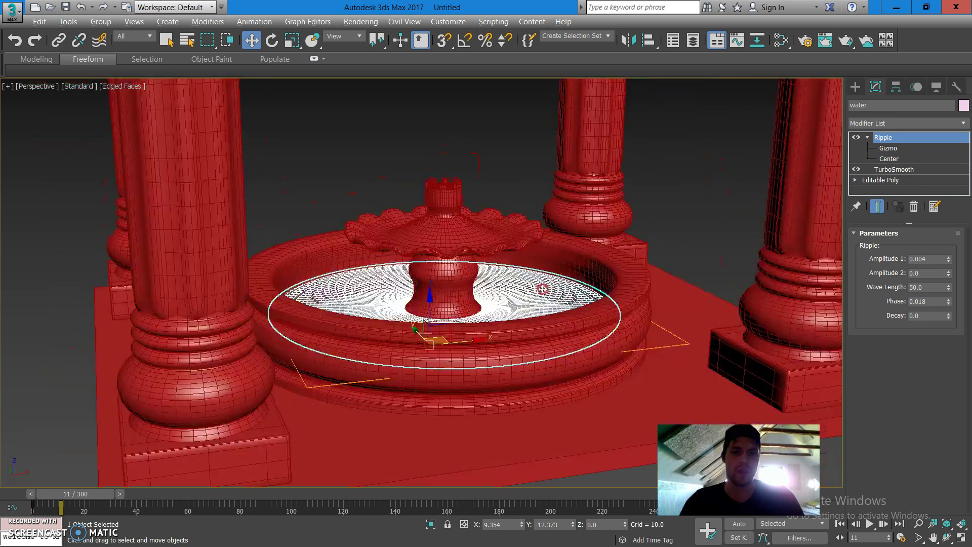
{"action": "left_click", "coordinate": [504, 129]}
{"action": "key", "text": "F4"}
- Turn edged faces back on and select the water surface in the basin
{"action": "mouse_move", "coordinate": [493, 246]}
{"action": "middle_mouse_down", "text": "alt"}
{"action": "mouse_move", "coordinate": [450, 326]}
{"action": "mouse_move", "coordinate": [429, 311]}
{"action": "mouse_move", "coordinate": [435, 289]}
{"action": "mouse_move", "coordinate": [452, 294]}
{"action": "middle_mouse_up", "text": "alt"}
{"action": "scroll", "coordinate": [446, 291], "scroll_direction": "up", "scroll_amount": 4}
{"action": "scroll", "coordinate": [452, 294], "scroll_direction": "up", "scroll_amount": 3}
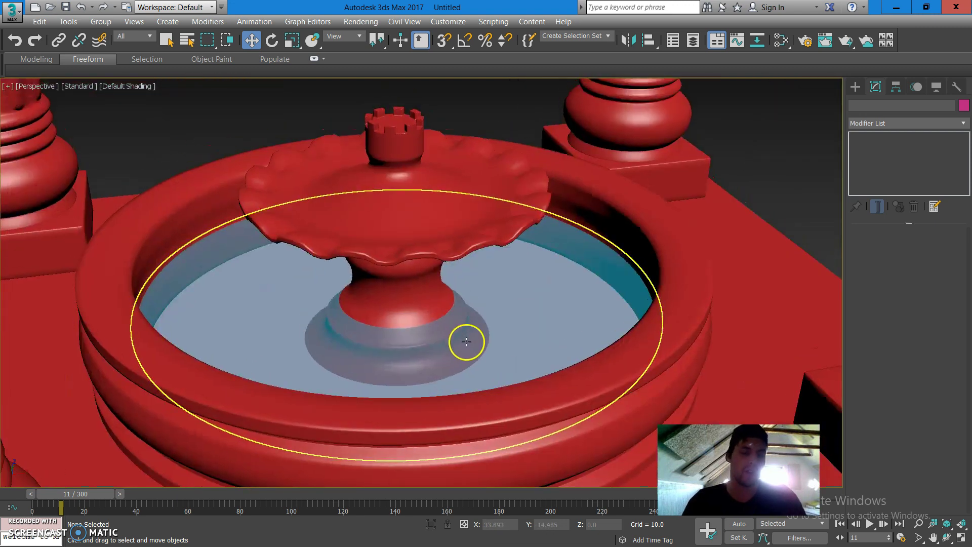
{"action": "key", "text": "F4"}
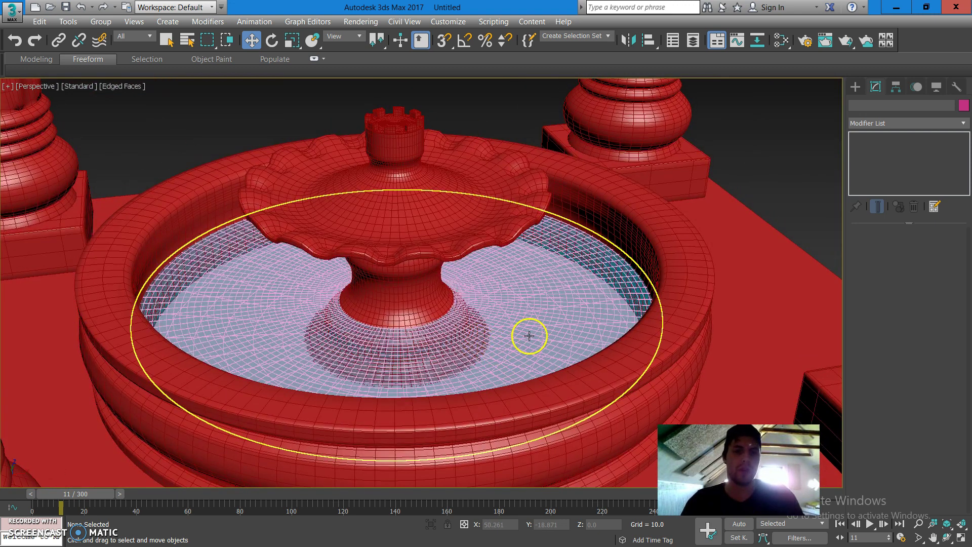
{"action": "left_click", "coordinate": [532, 328]}
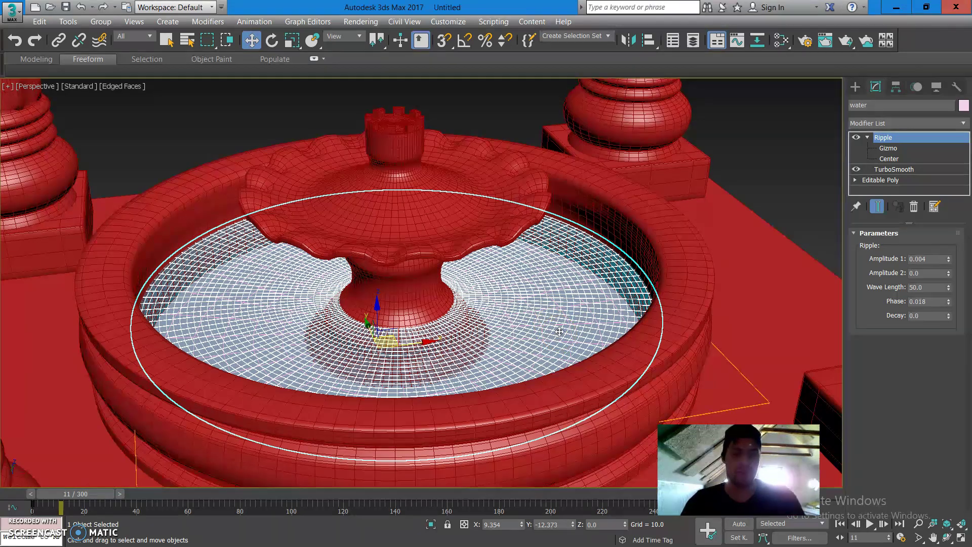
- Delete the Ripple and TurboSmooth modifiers from the water, then isolate the disc with Alt+Q
{"action": "left_click", "coordinate": [914, 206]}
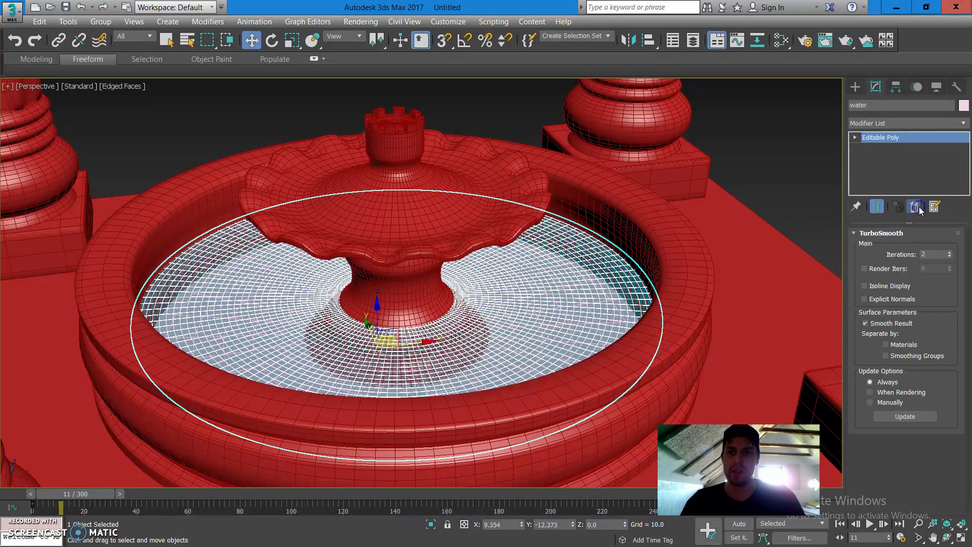
{"action": "left_click", "coordinate": [914, 206]}
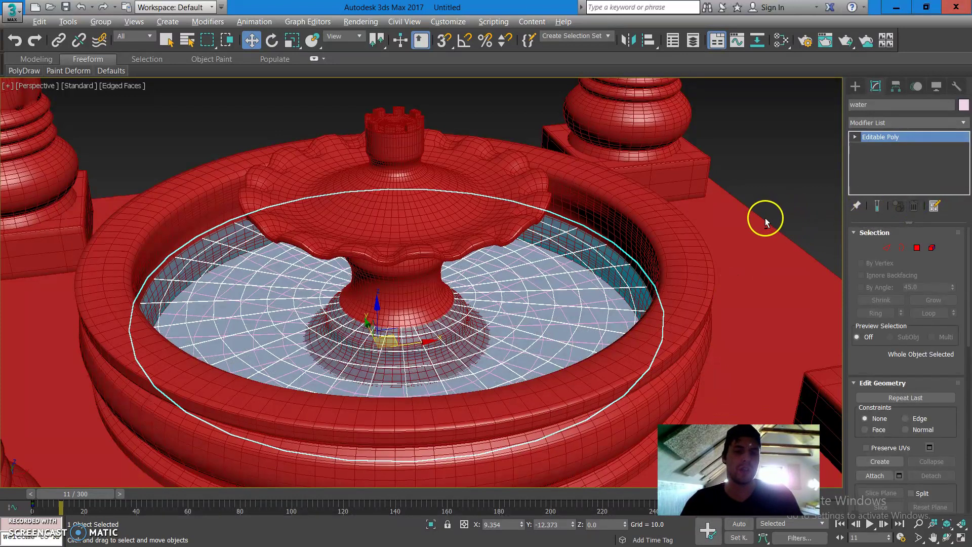
{"action": "key", "text": "alt+q"}
{"action": "mouse_move", "coordinate": [624, 228]}
{"action": "middle_mouse_down", "text": "alt"}
{"action": "mouse_move", "coordinate": [623, 269]}
{"action": "mouse_move", "coordinate": [618, 146]}
{"action": "mouse_move", "coordinate": [627, 221]}
{"action": "middle_mouse_up", "text": "alt"}
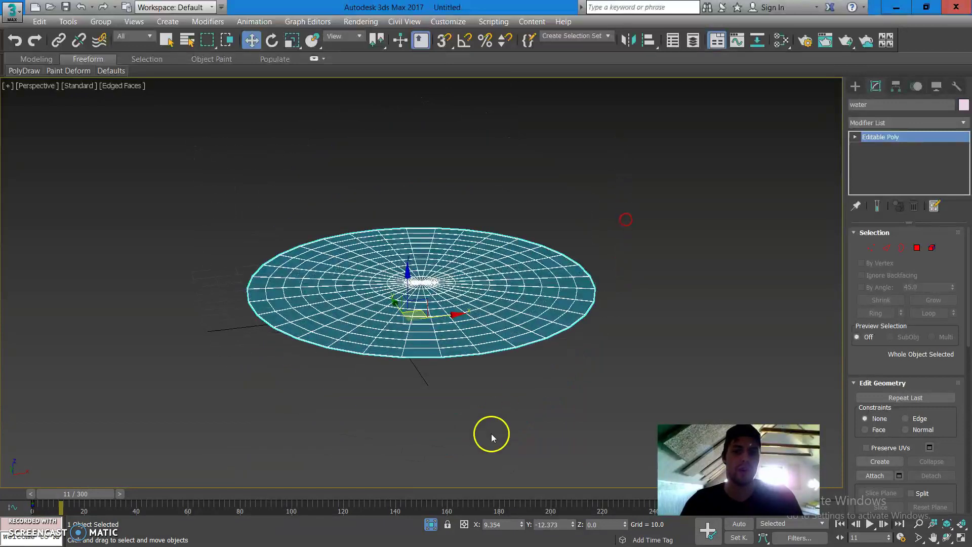
- Exit isolation, then isolate the water disc again and view it from a low angle
{"action": "left_click", "coordinate": [437, 527]}
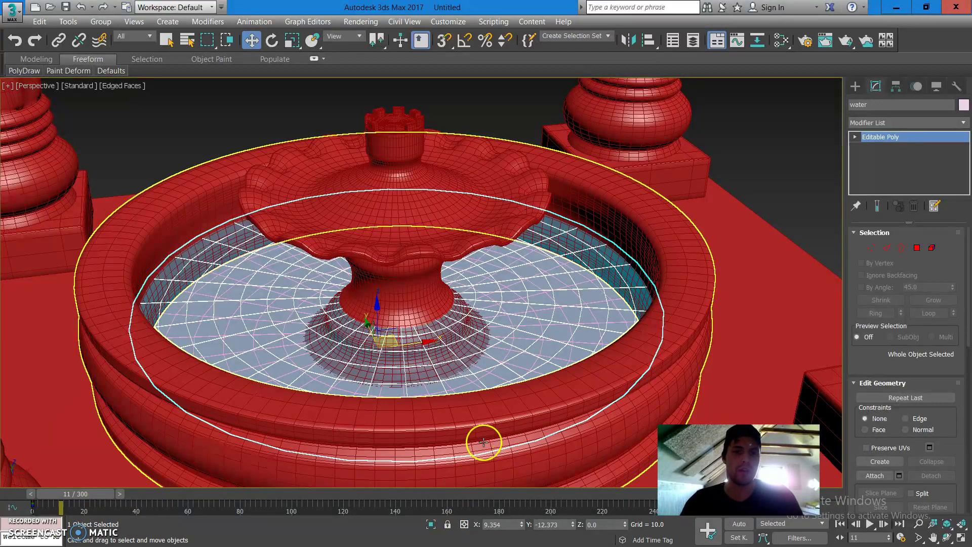
{"action": "key", "text": "alt+q"}
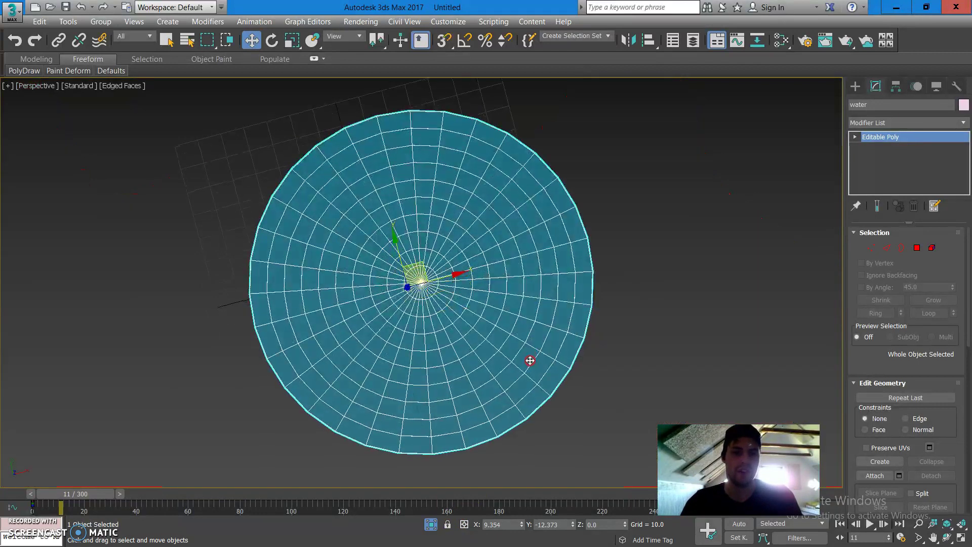
{"action": "middle_click_drag", "start_coordinate": [530, 360], "coordinate": [534, 298], "text": "alt"}
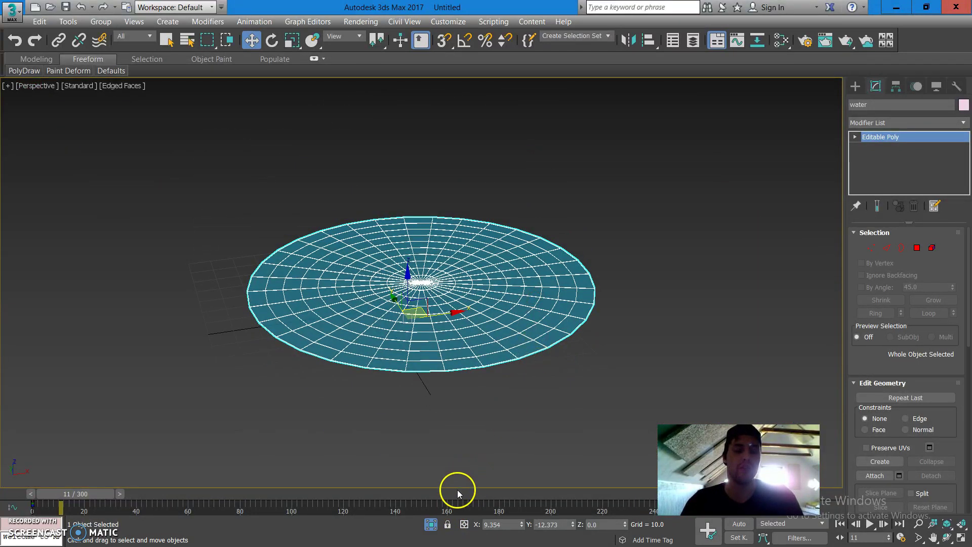
- Add a Ripple modifier to the water disc and raise its Amplitude 1 to 16.22
{"action": "left_click", "coordinate": [892, 123]}
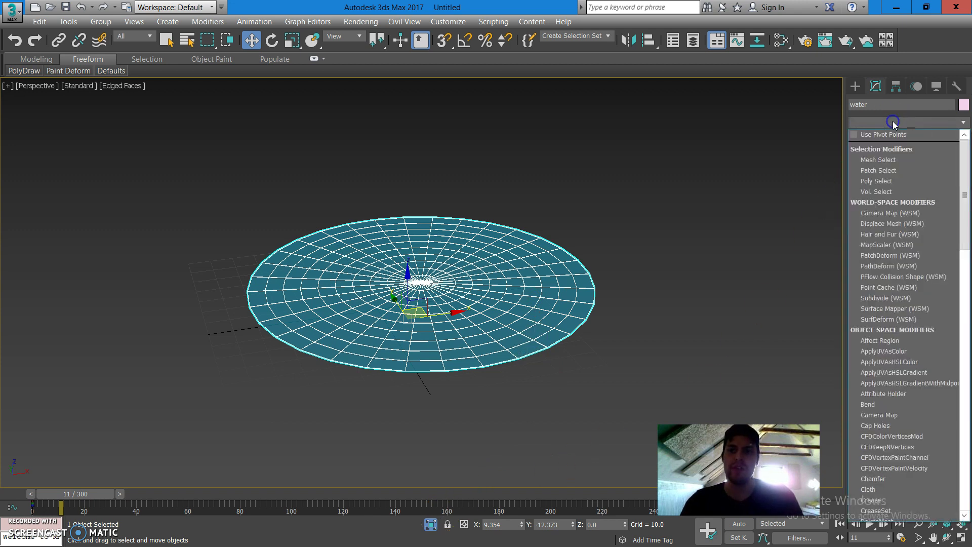
{"action": "key", "text": "r"}
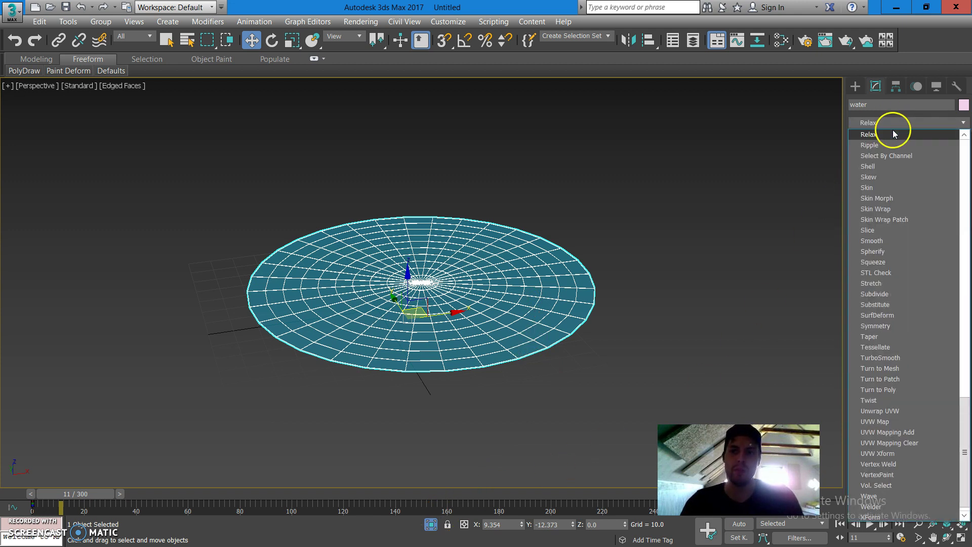
{"action": "left_click", "coordinate": [892, 145]}
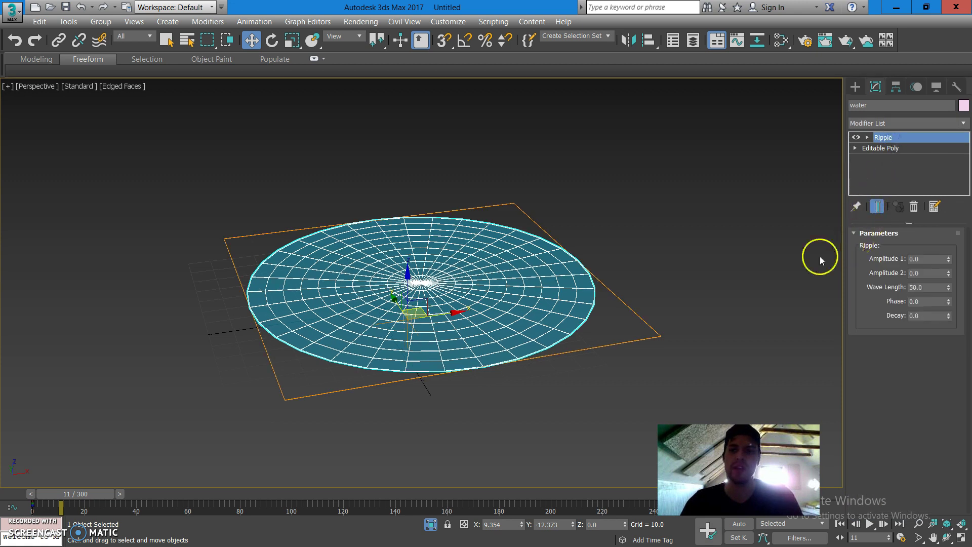
{"action": "scroll", "coordinate": [628, 281], "scroll_direction": "up", "scroll_amount": 3}
{"action": "middle_click_drag", "start_coordinate": [529, 247], "coordinate": [586, 234]}
{"action": "left_click_drag", "start_coordinate": [953, 263], "coordinate": [904, 253]}
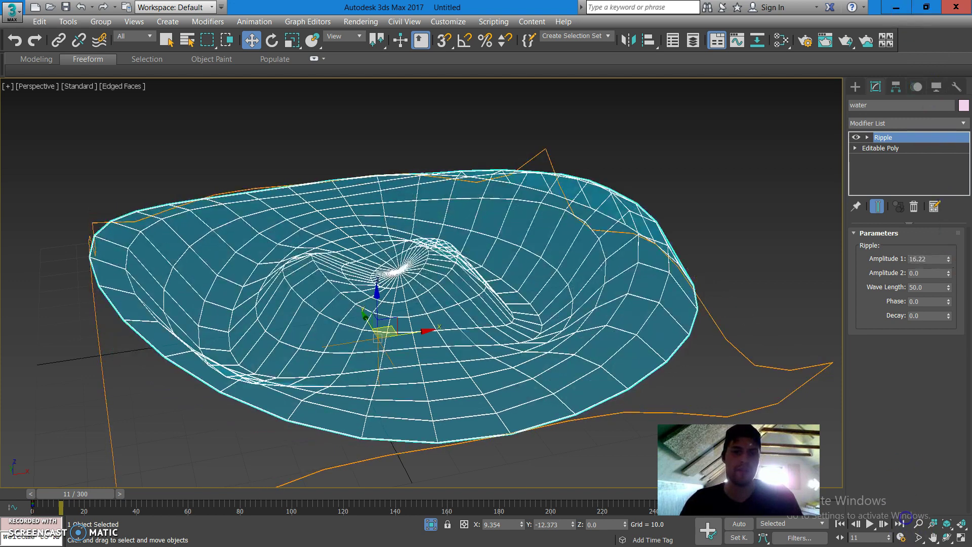
{"action": "mouse_move", "coordinate": [436, 370]}
{"action": "middle_mouse_down", "text": "alt"}
{"action": "mouse_move", "coordinate": [416, 336]}
{"action": "mouse_move", "coordinate": [408, 353]}
{"action": "mouse_move", "coordinate": [453, 362]}
{"action": "middle_mouse_up", "text": "alt"}
{"action": "key", "text": "F4"}
{"action": "key", "text": "F4"}
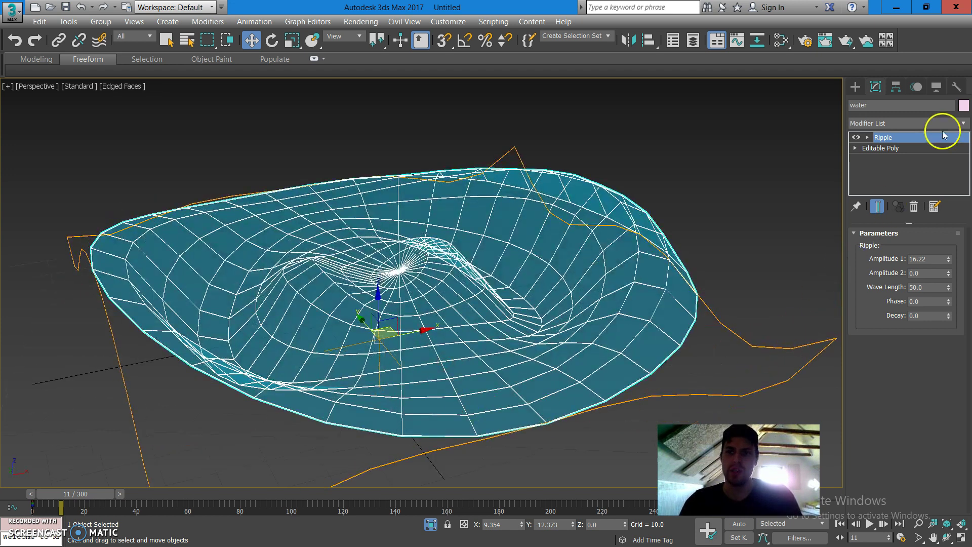
- Replace the water disc's Ripple modifier with TurboSmooth
{"action": "left_click", "coordinate": [914, 207]}
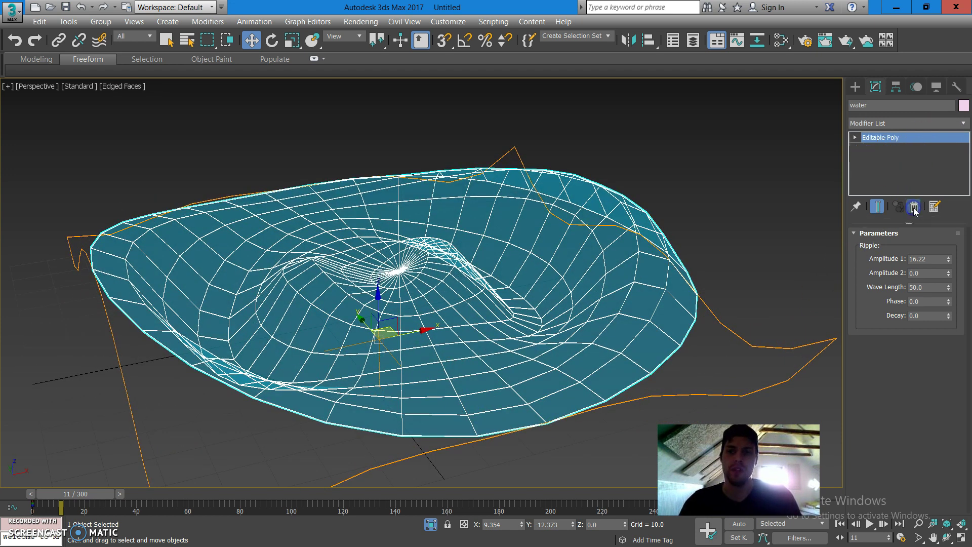
{"action": "left_click", "coordinate": [918, 125]}
{"action": "key", "text": "t"}
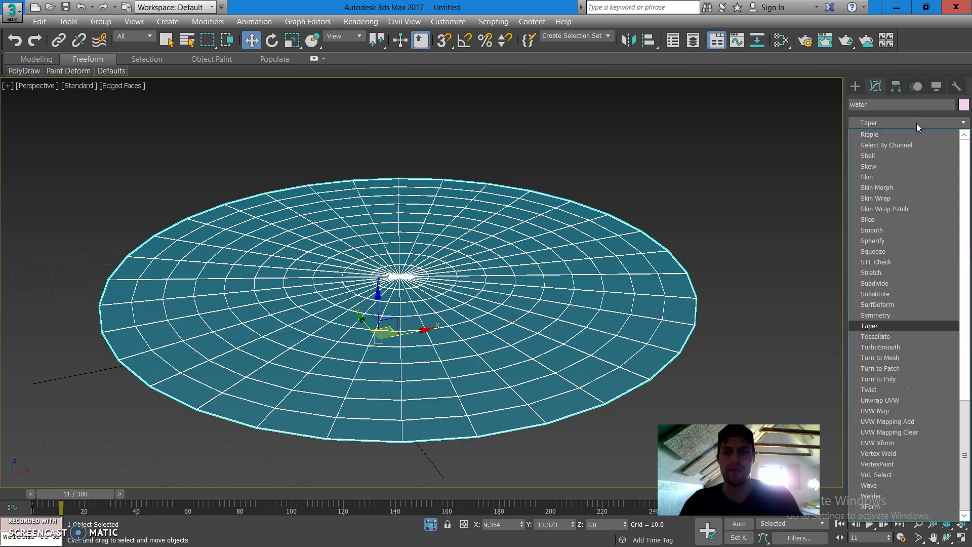
{"action": "left_click", "coordinate": [913, 347]}
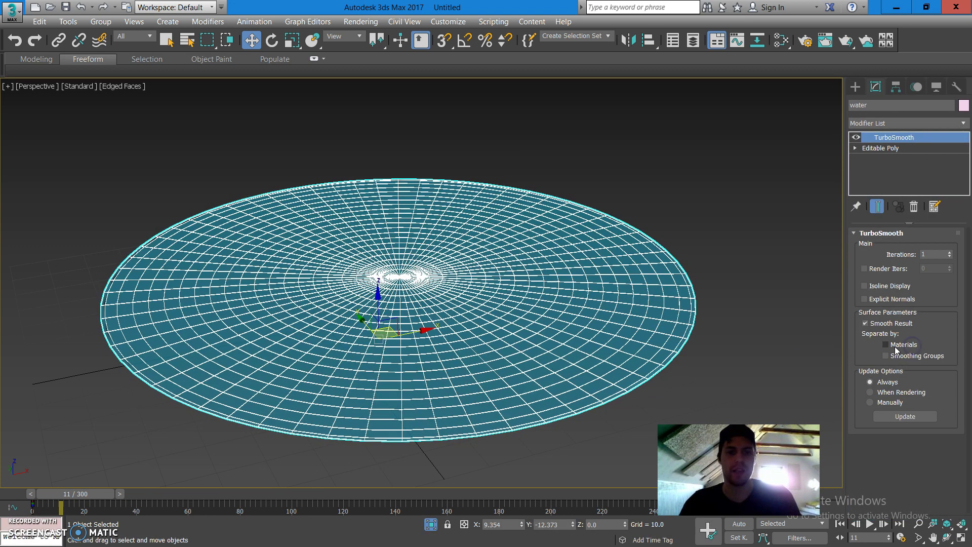
{"action": "scroll", "coordinate": [605, 326], "scroll_direction": "up", "scroll_amount": 3}
{"action": "scroll", "coordinate": [605, 296], "scroll_direction": "down", "scroll_amount": 2}
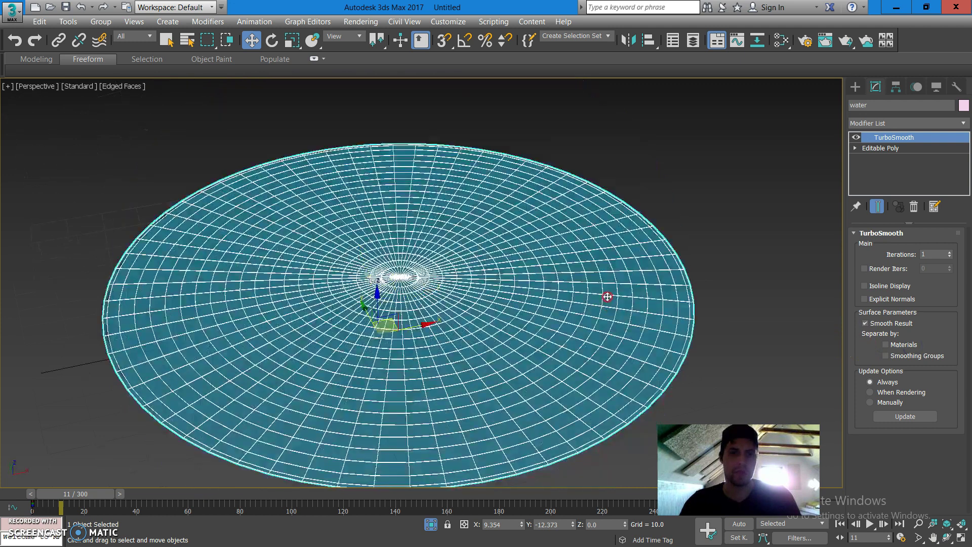
{"action": "middle_click_drag", "start_coordinate": [524, 299], "coordinate": [557, 302], "text": "alt"}
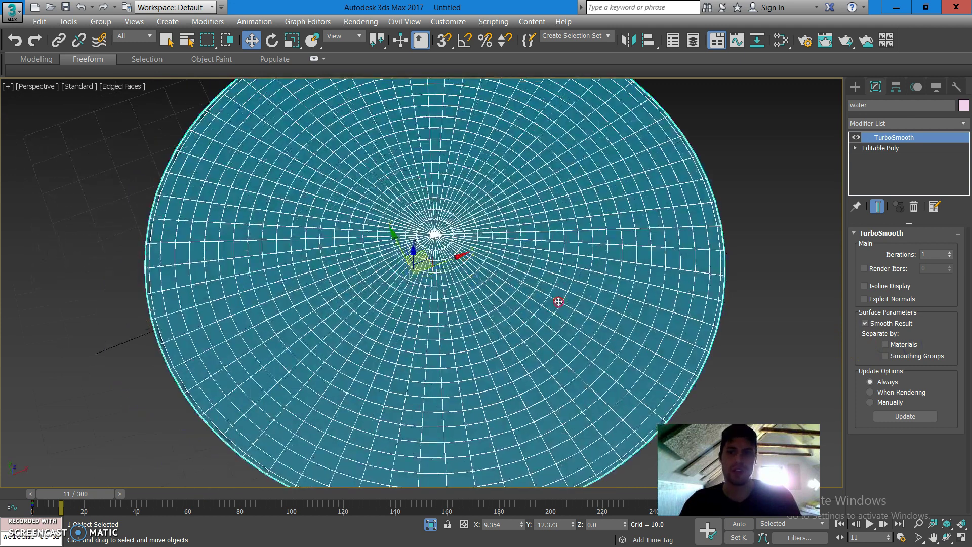
- Set TurboSmooth Iterations to 2 and exit isolation to show the whole fountain
{"action": "left_click", "coordinate": [949, 259]}
{"action": "left_click", "coordinate": [951, 253]}
{"action": "left_click", "coordinate": [951, 252]}
{"action": "middle_click_drag", "start_coordinate": [665, 317], "coordinate": [601, 233], "text": "alt"}
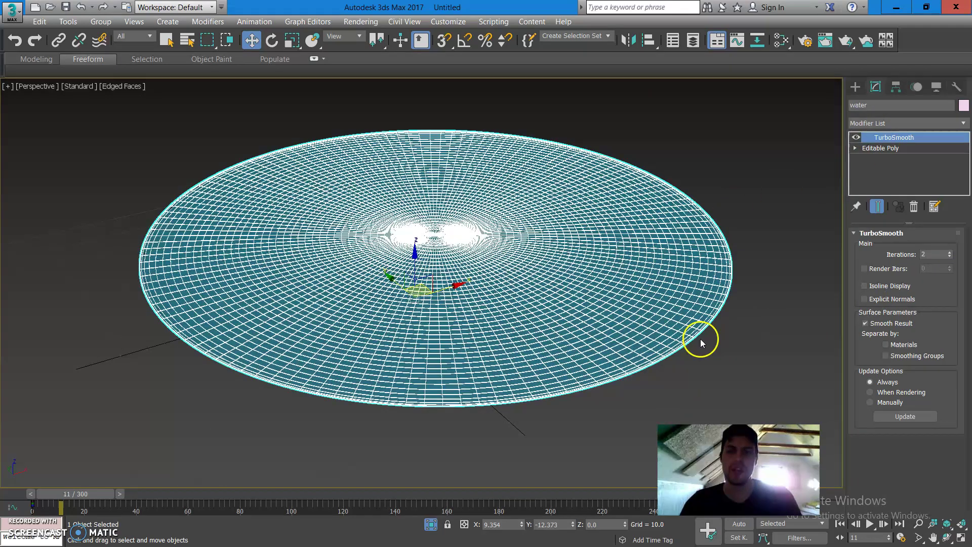
{"action": "left_click", "coordinate": [431, 524]}
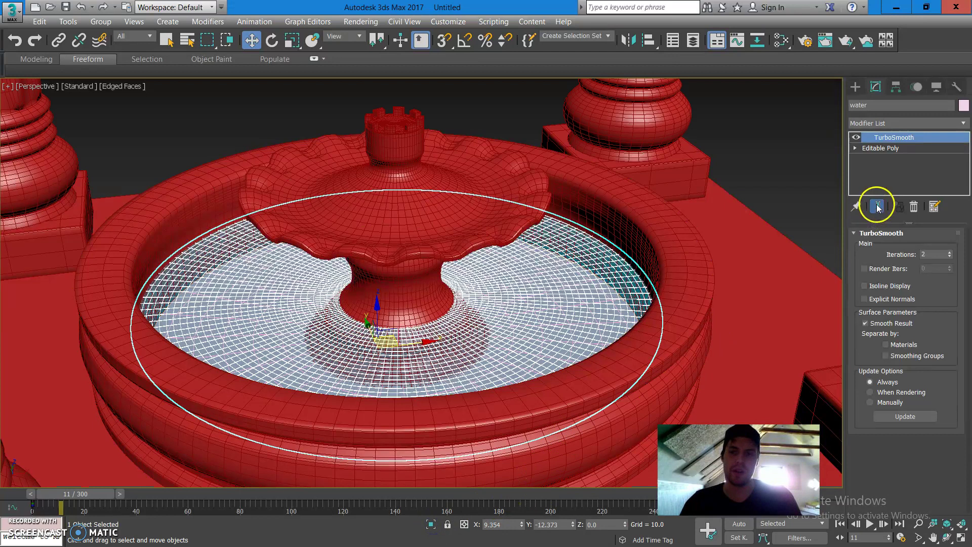
- Add a new Ripple modifier on top of the water's TurboSmooth
{"action": "left_click", "coordinate": [916, 124]}
{"action": "key", "text": "r"}
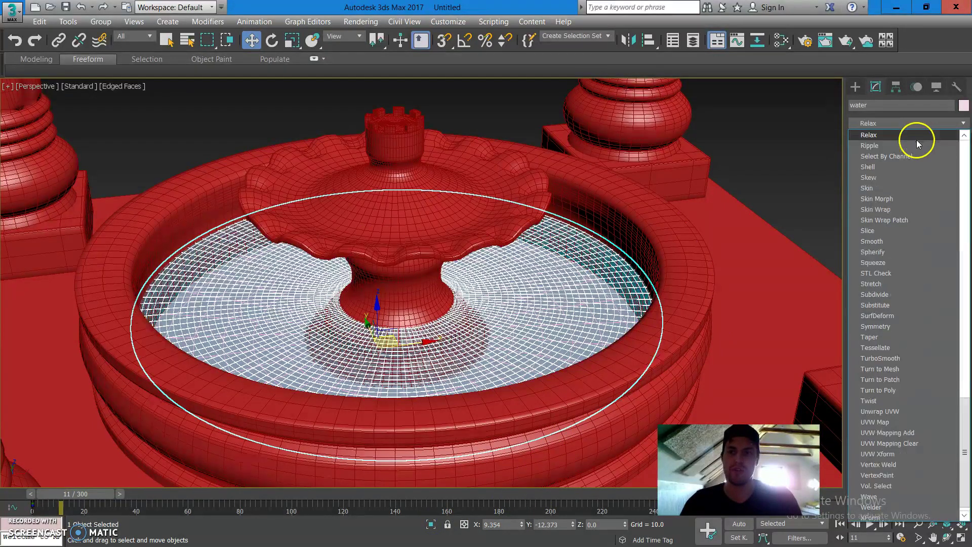
{"action": "left_click", "coordinate": [918, 147]}
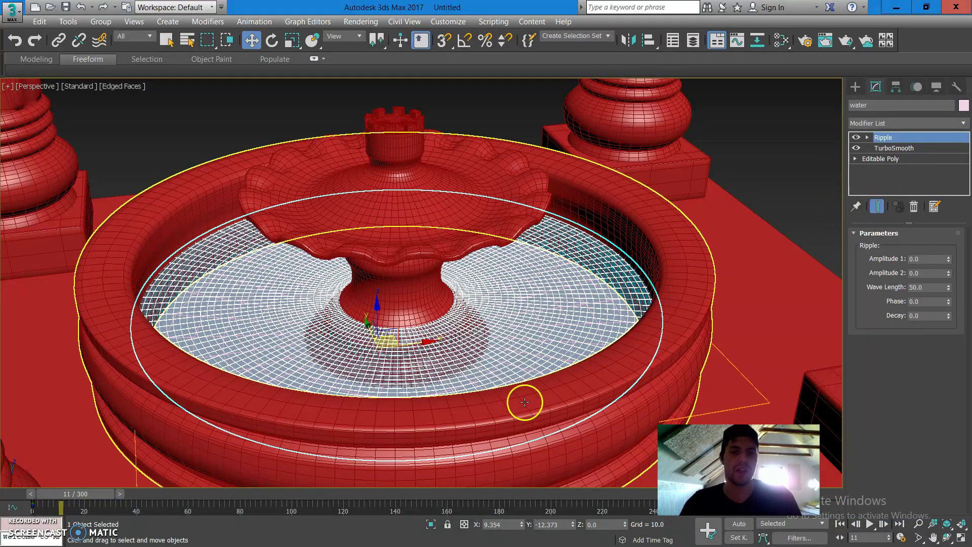
{"action": "middle_click_drag", "start_coordinate": [524, 403], "coordinate": [561, 342], "text": "alt"}
{"action": "scroll", "coordinate": [508, 359], "scroll_direction": "up", "scroll_amount": 5}
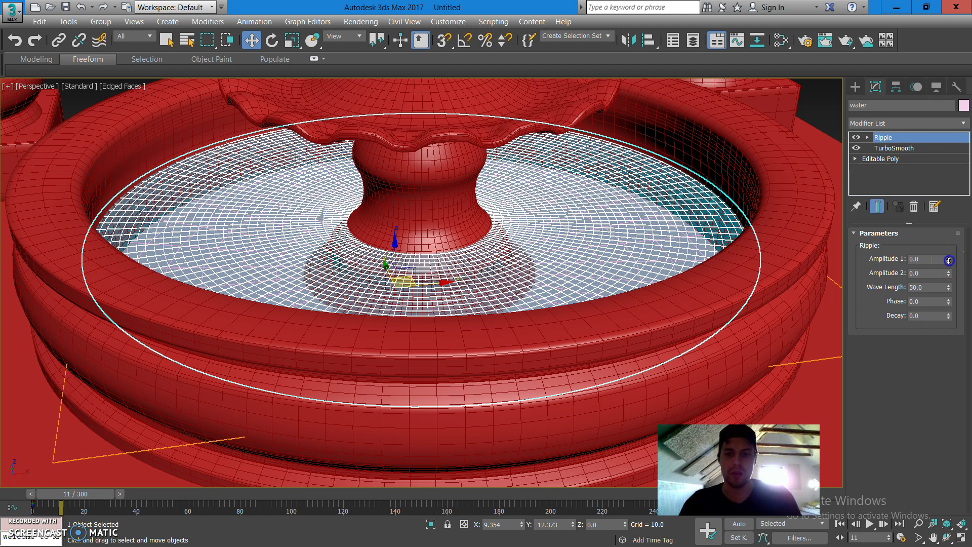
- Adjust the Ripple Amplitude 1 and settle it at 2.5
{"action": "left_click_drag", "start_coordinate": [949, 249], "coordinate": [577, 243]}
{"action": "middle_click_drag", "start_coordinate": [577, 243], "coordinate": [552, 317], "text": "alt"}
{"action": "scroll", "coordinate": [557, 284], "scroll_direction": "up", "scroll_amount": 5}
{"action": "middle_click_drag", "start_coordinate": [566, 255], "coordinate": [569, 273], "text": "alt"}
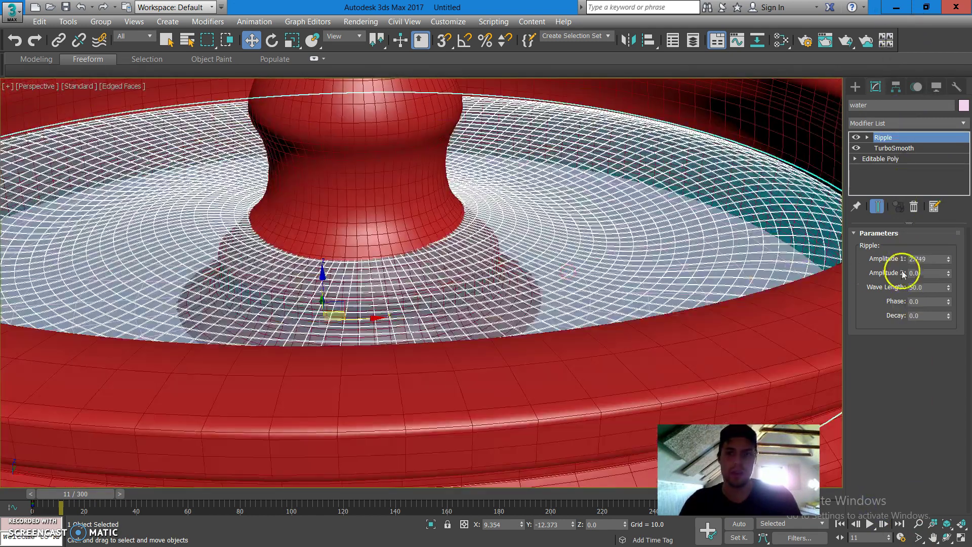
{"action": "left_click_drag", "start_coordinate": [948, 263], "coordinate": [958, 329]}
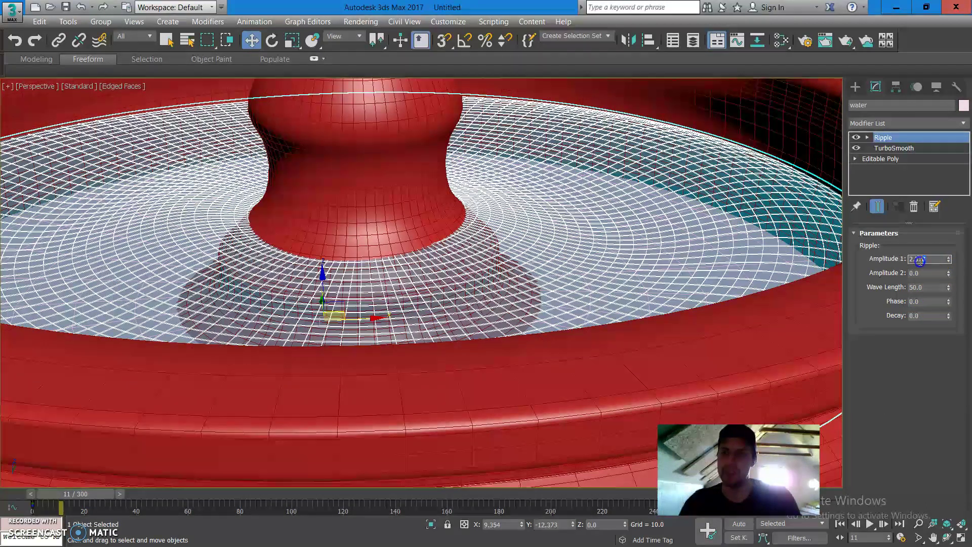
{"action": "type", "text": "5"}
{"action": "key", "text": "Return"}
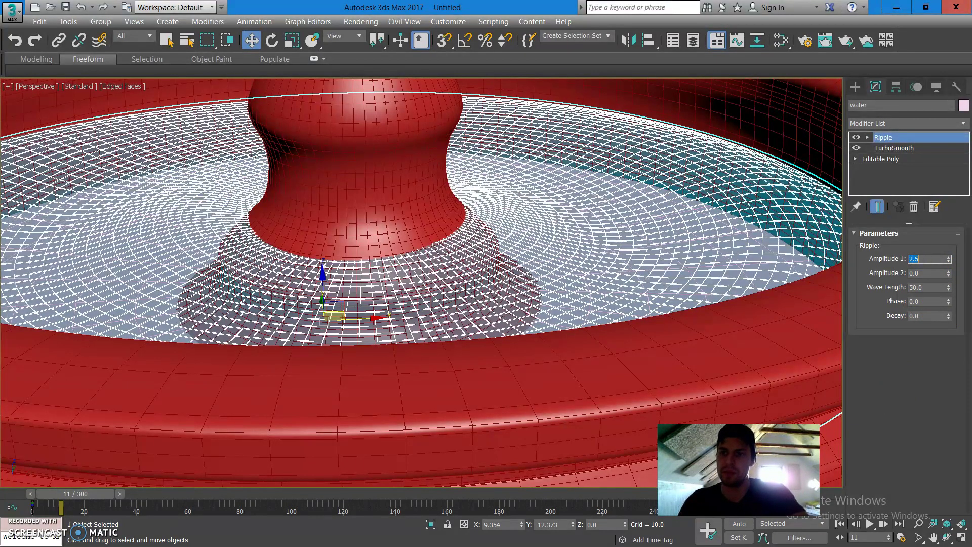
{"action": "scroll", "coordinate": [638, 247], "scroll_direction": "down", "scroll_amount": 5}
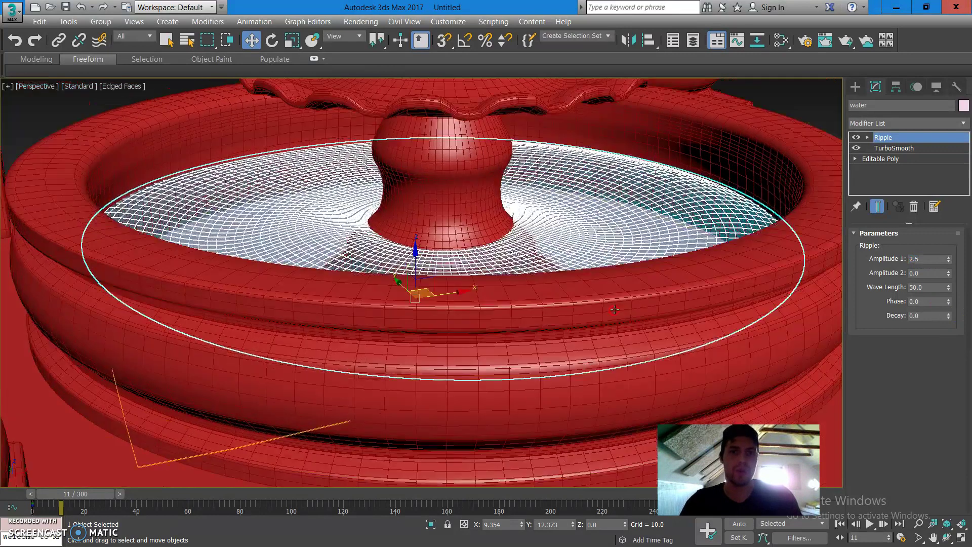
{"action": "middle_click_drag", "start_coordinate": [582, 315], "coordinate": [565, 320]}
{"action": "scroll", "coordinate": [557, 324], "scroll_direction": "down", "scroll_amount": 3}
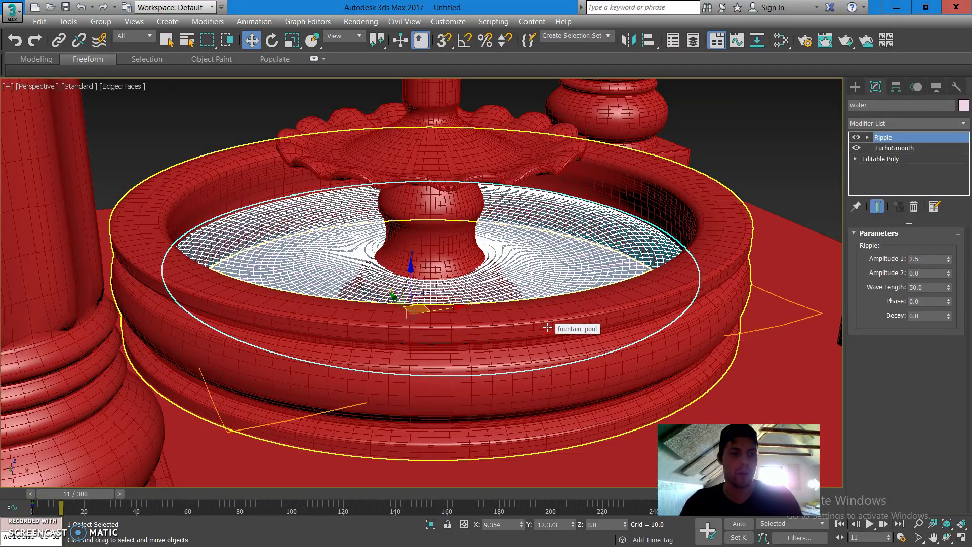
- With Auto Key on, key Ripple Phase from 0 at frame 0 to 0.73 at frame 300
{"action": "key", "text": "n"}
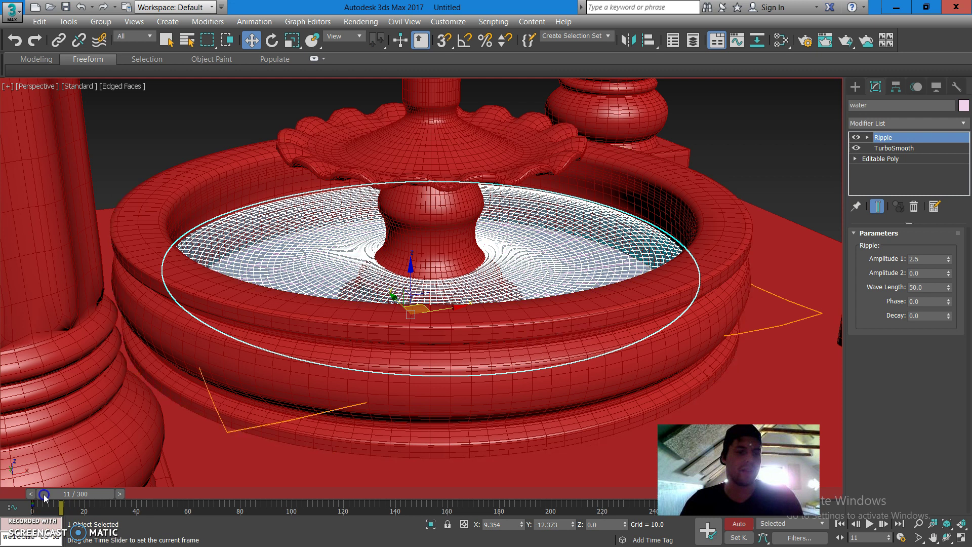
{"action": "left_click_drag", "start_coordinate": [45, 496], "coordinate": [14, 495]}
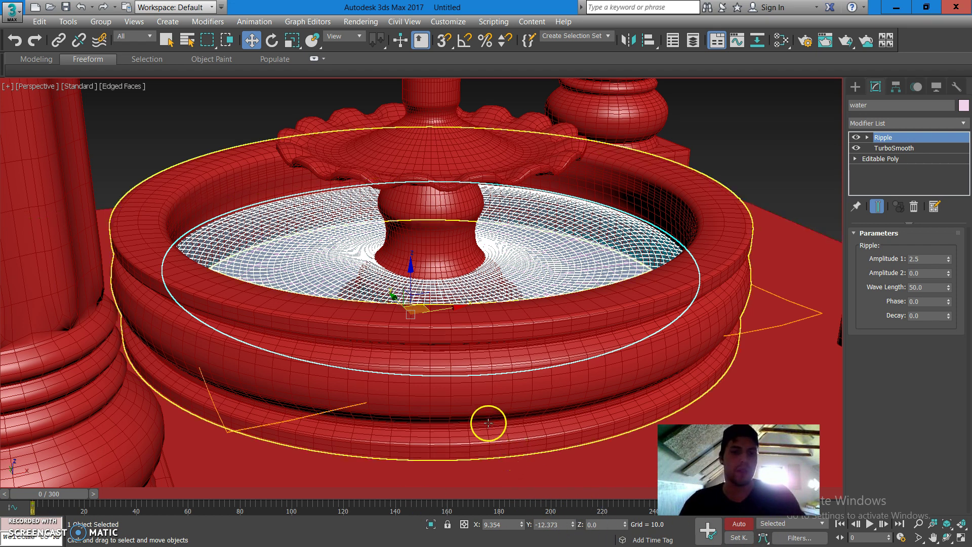
{"action": "left_click_drag", "start_coordinate": [65, 494], "coordinate": [891, 499]}
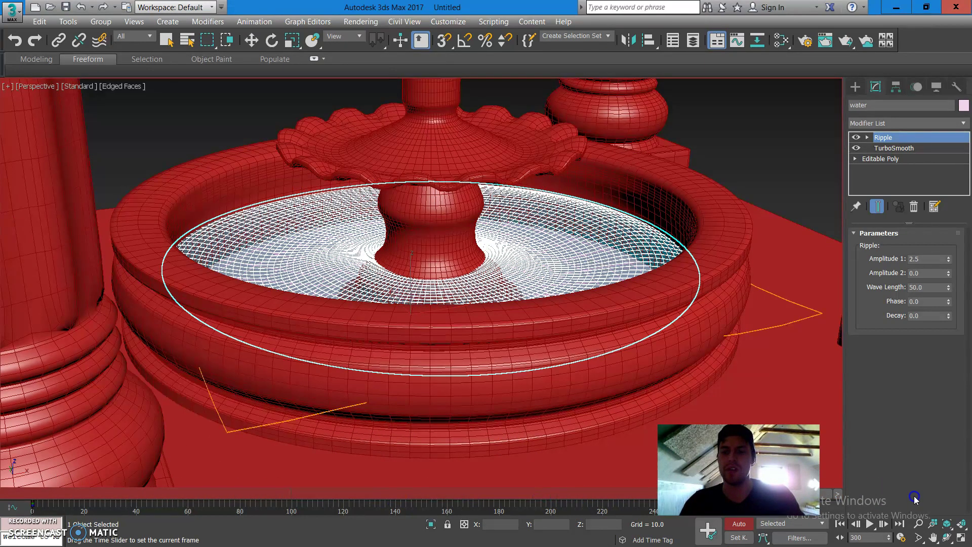
{"action": "left_click", "coordinate": [837, 495]}
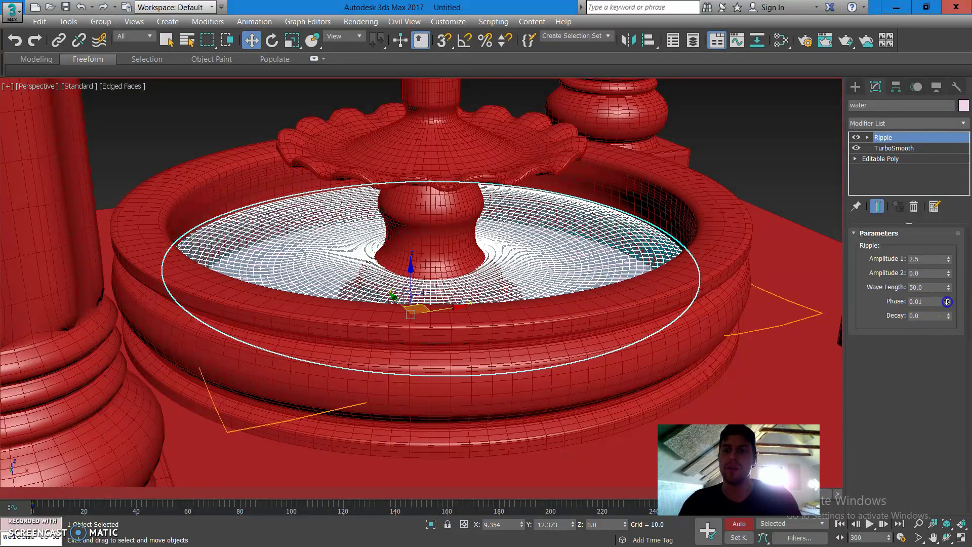
{"action": "left_click_drag", "start_coordinate": [947, 302], "coordinate": [949, 264]}
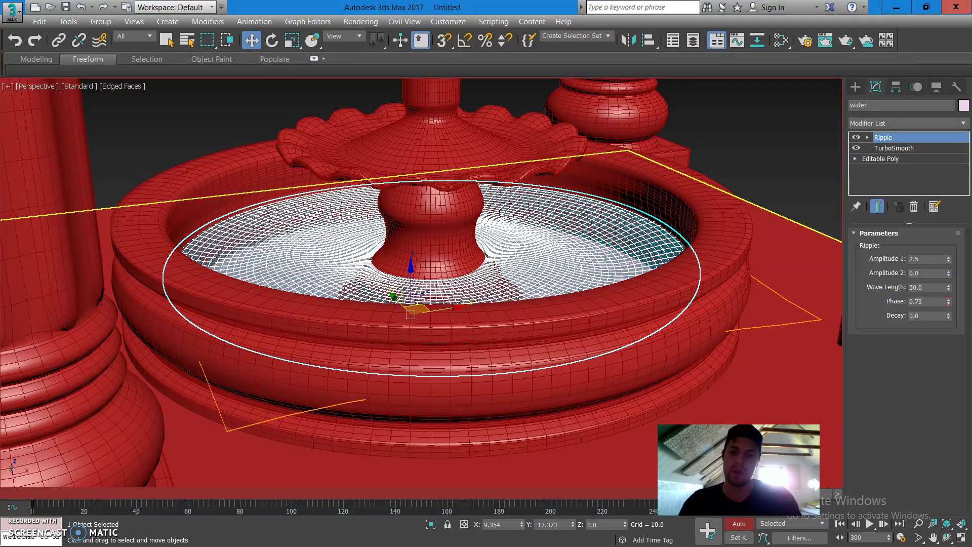
- Play the animation, toggling edged faces and orbiting around the fountain to watch the moving ripples
{"action": "left_click", "coordinate": [869, 525]}
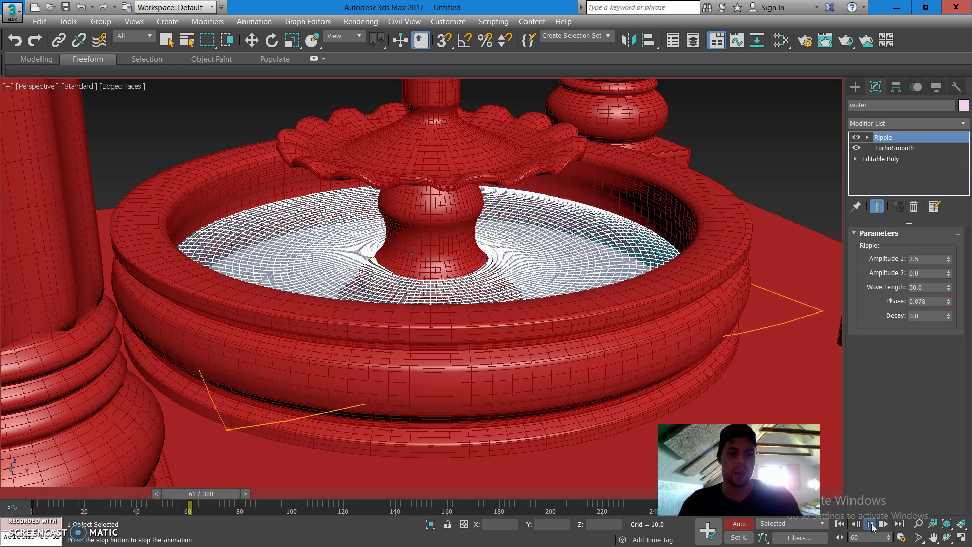
{"action": "key", "text": "F4"}
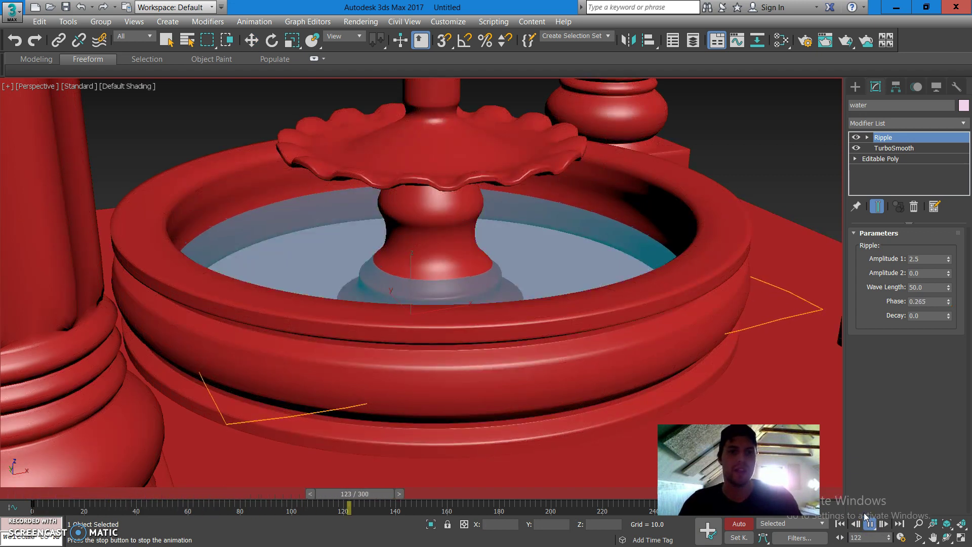
{"action": "key", "text": "F4"}
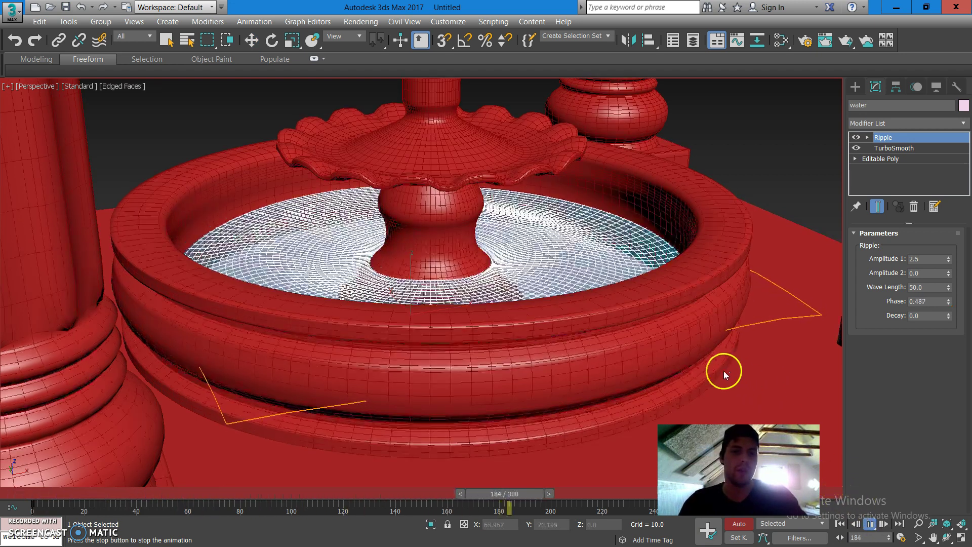
{"action": "scroll", "coordinate": [582, 271], "scroll_direction": "up", "scroll_amount": 5}
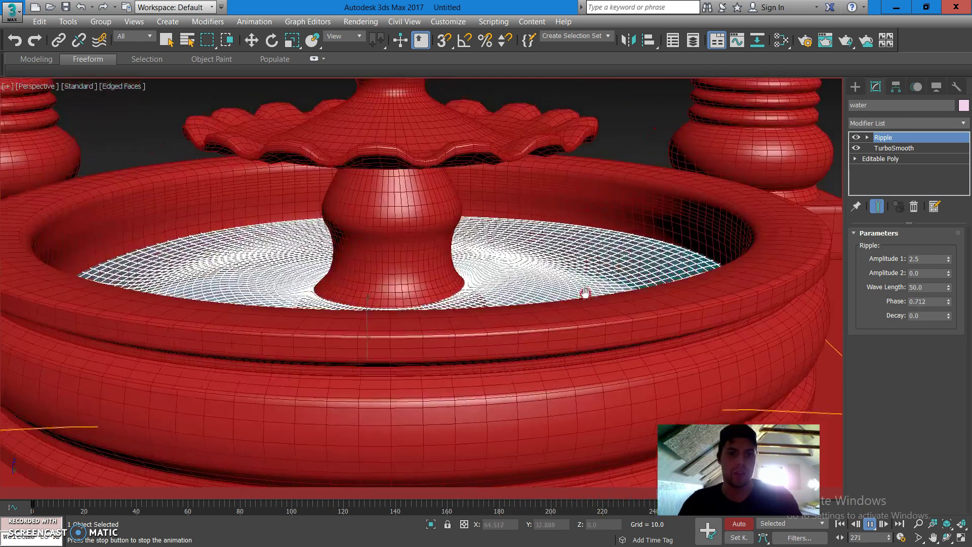
{"action": "middle_click_drag", "start_coordinate": [585, 293], "coordinate": [591, 315]}
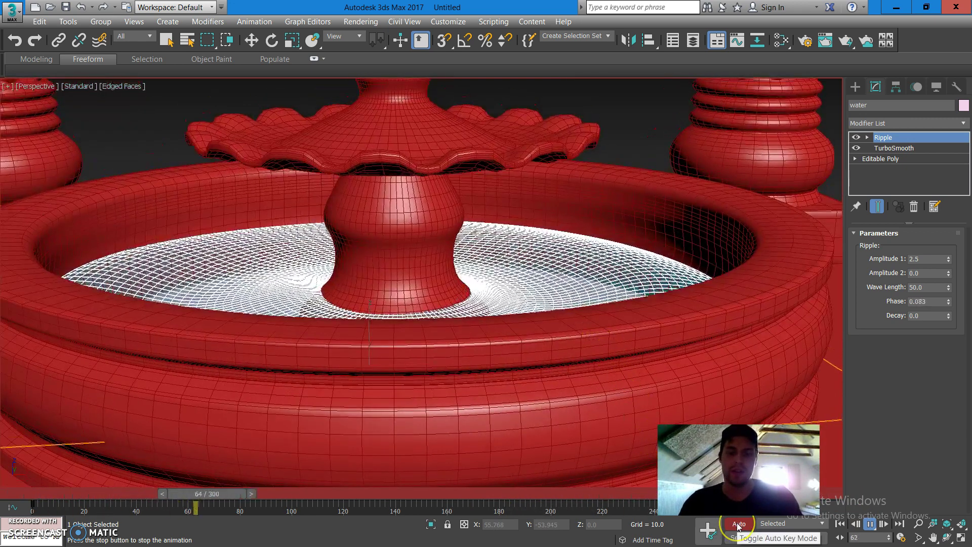
{"action": "scroll", "coordinate": [597, 324], "scroll_direction": "down", "scroll_amount": 6}
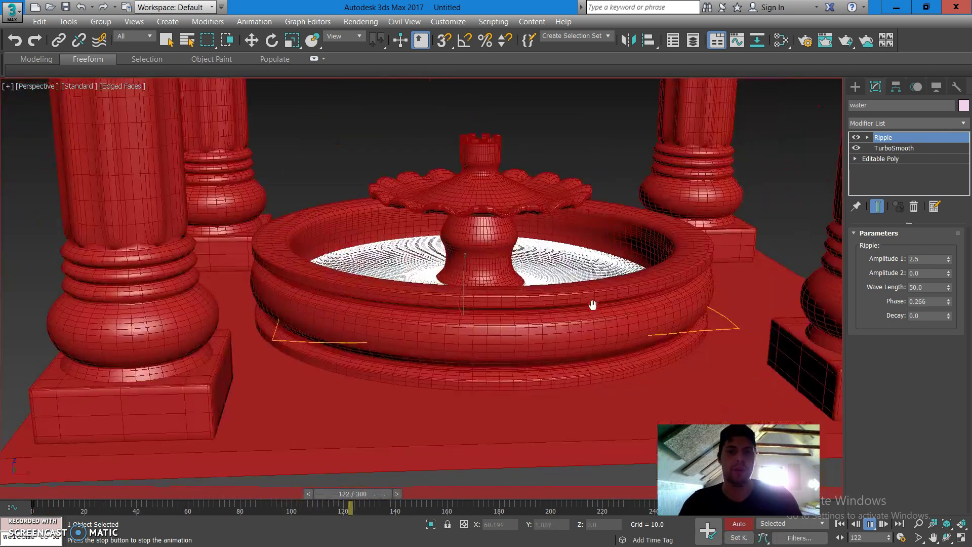
{"action": "key", "text": "F4"}
{"action": "middle_click_drag", "start_coordinate": [604, 313], "coordinate": [644, 354], "text": "alt"}
{"action": "scroll", "coordinate": [679, 301], "scroll_direction": "up", "scroll_amount": 5}
{"action": "scroll", "coordinate": [643, 350], "scroll_direction": "up", "scroll_amount": 3}
{"action": "key", "text": "F4"}
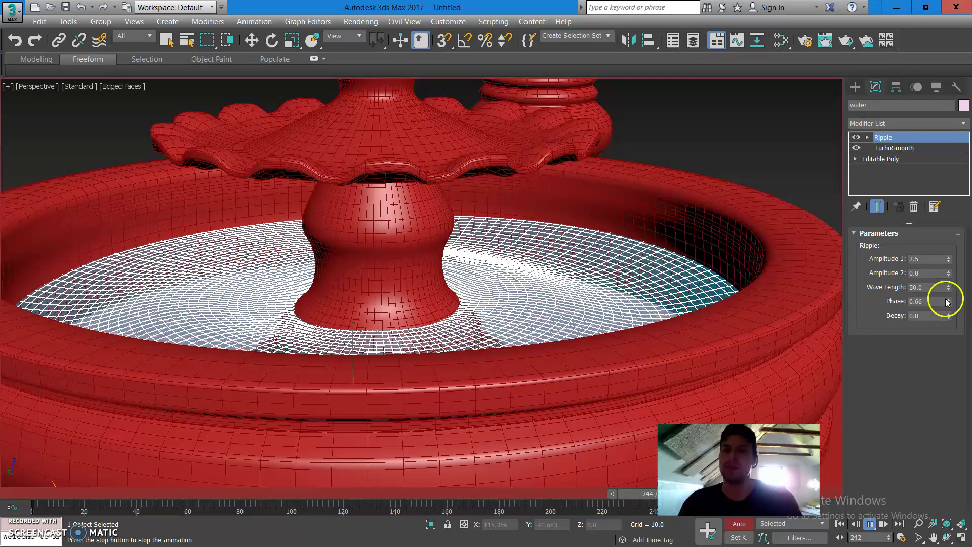
{"action": "left_click", "coordinate": [936, 258]}
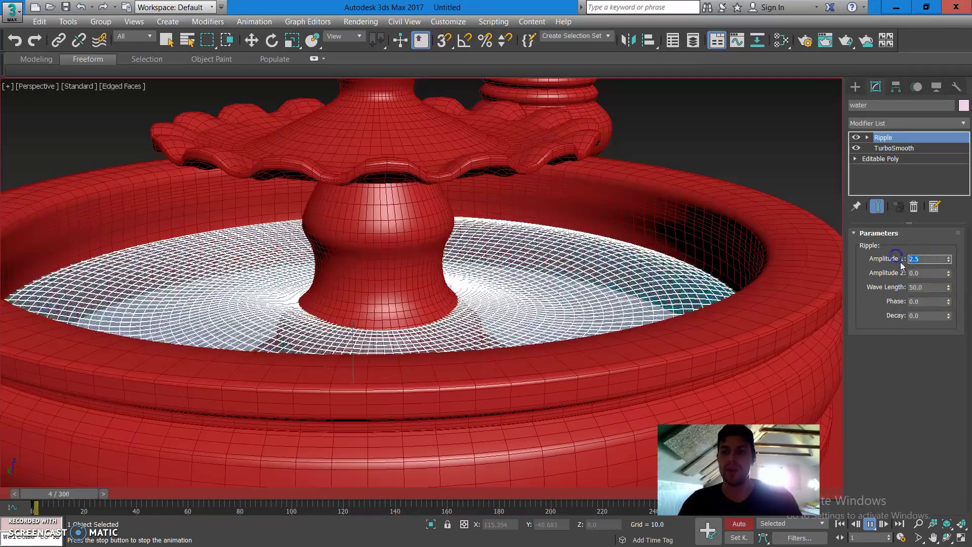
{"action": "left_click_drag", "start_coordinate": [950, 259], "coordinate": [943, 174]}
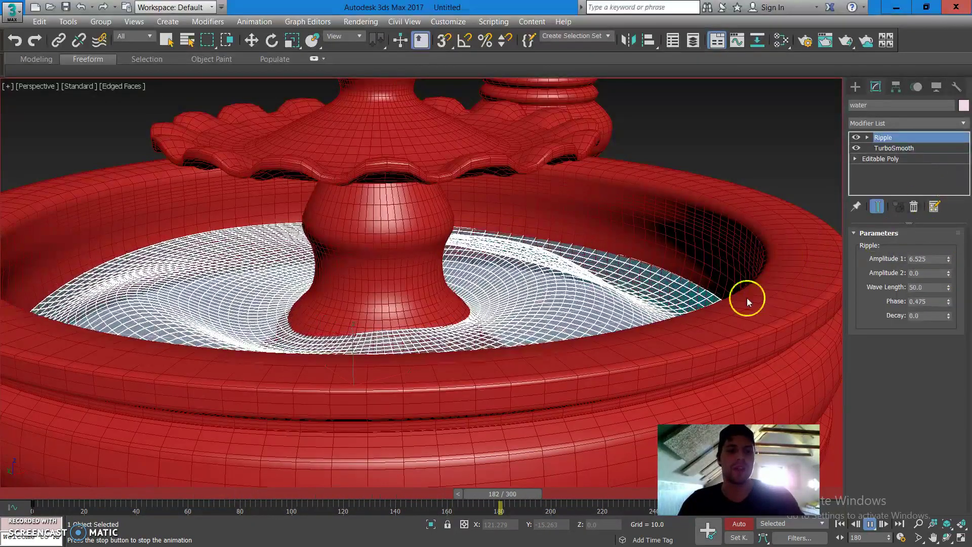
{"action": "middle_click_drag", "start_coordinate": [746, 298], "coordinate": [645, 276], "text": "alt"}
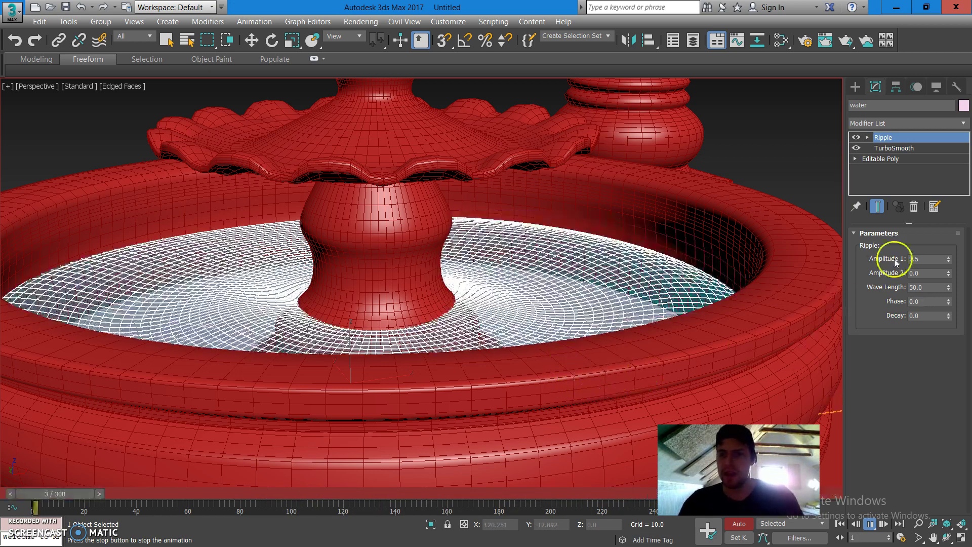
- Delete the water's Ripple modifier and add a Noise modifier instead
{"action": "left_click", "coordinate": [915, 207]}
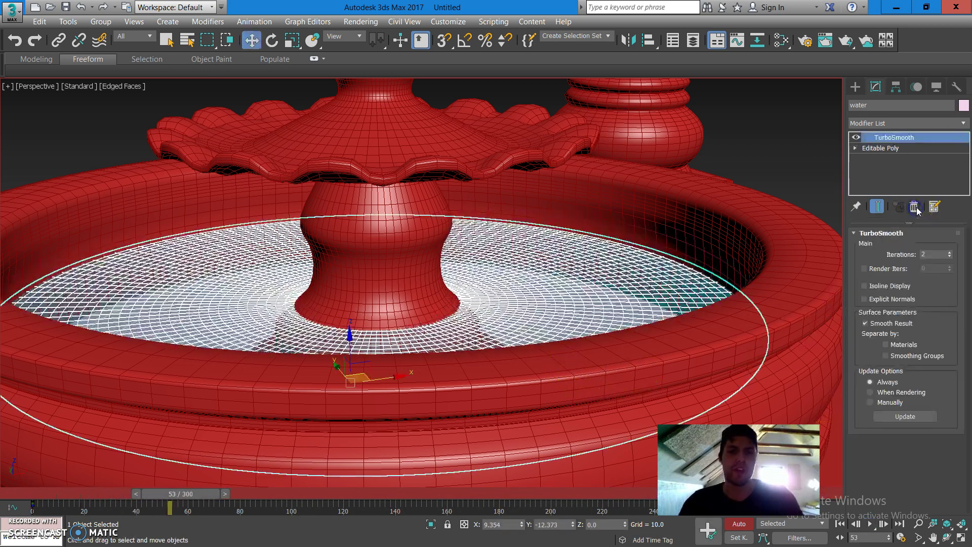
{"action": "left_click", "coordinate": [926, 125]}
{"action": "key", "text": "n"}
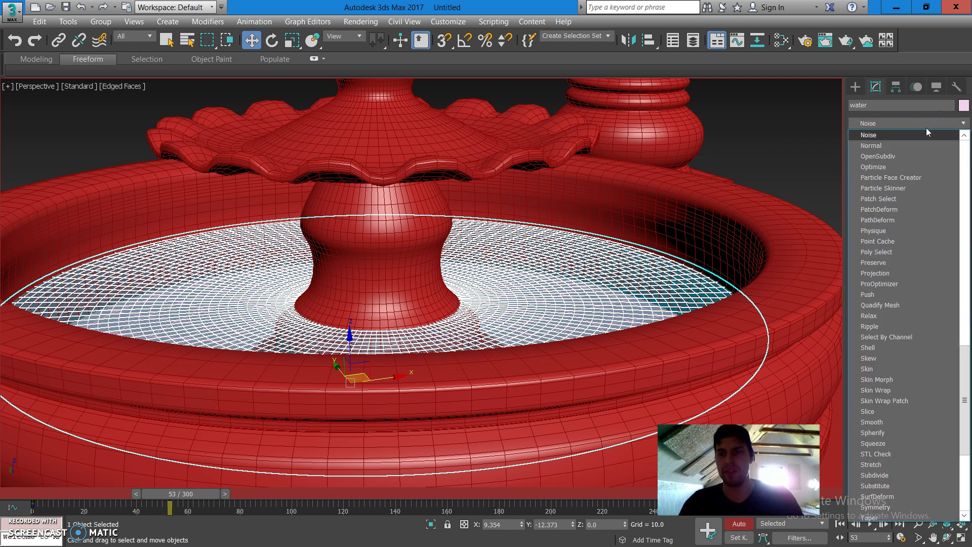
{"action": "left_click", "coordinate": [918, 136]}
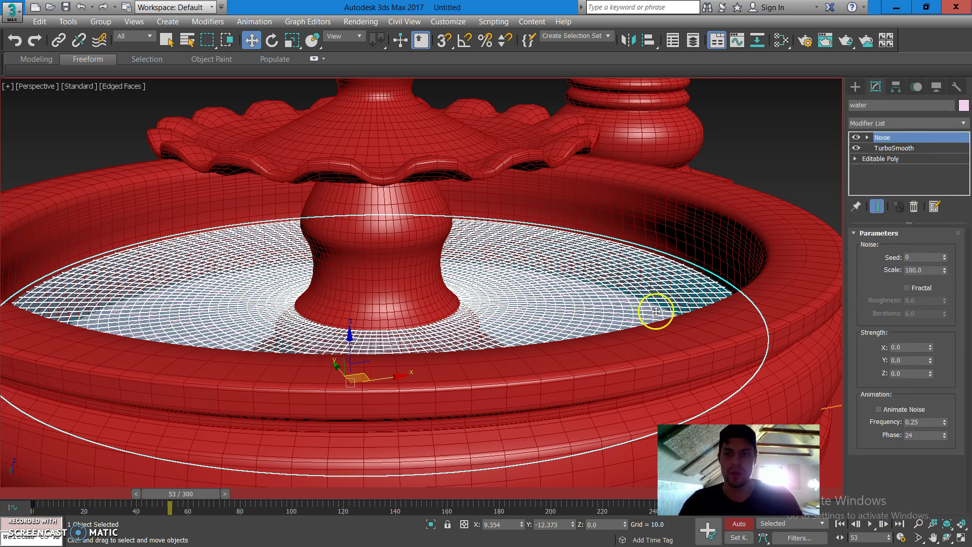
- View the Noise result from a lower angle, then delete the Noise modifier
{"action": "scroll", "coordinate": [655, 310], "scroll_direction": "down", "scroll_amount": 4}
{"action": "scroll", "coordinate": [643, 315], "scroll_direction": "up", "scroll_amount": 4}
{"action": "middle_click_drag", "start_coordinate": [644, 315], "coordinate": [640, 302], "text": "alt"}
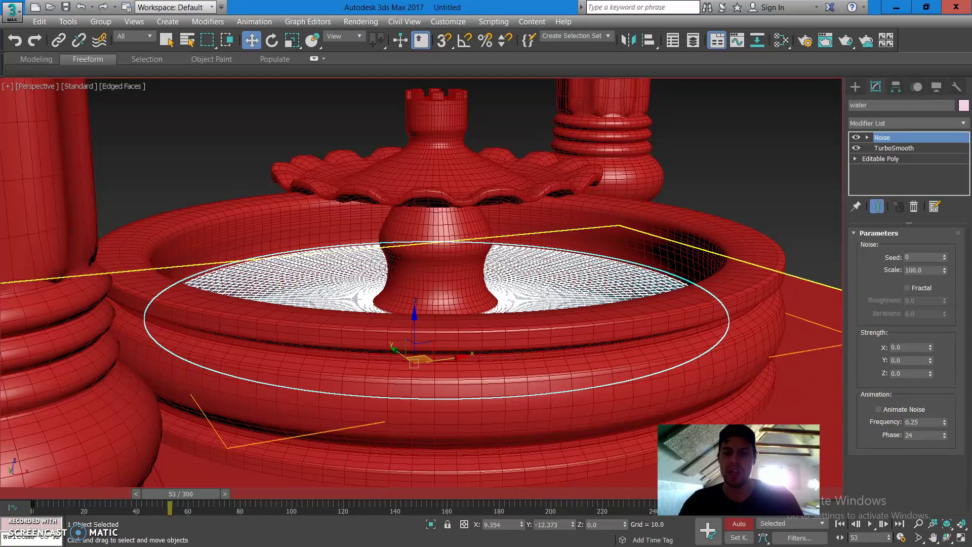
{"action": "left_click", "coordinate": [914, 206]}
{"action": "scroll", "coordinate": [580, 291], "scroll_direction": "up", "scroll_amount": 5}
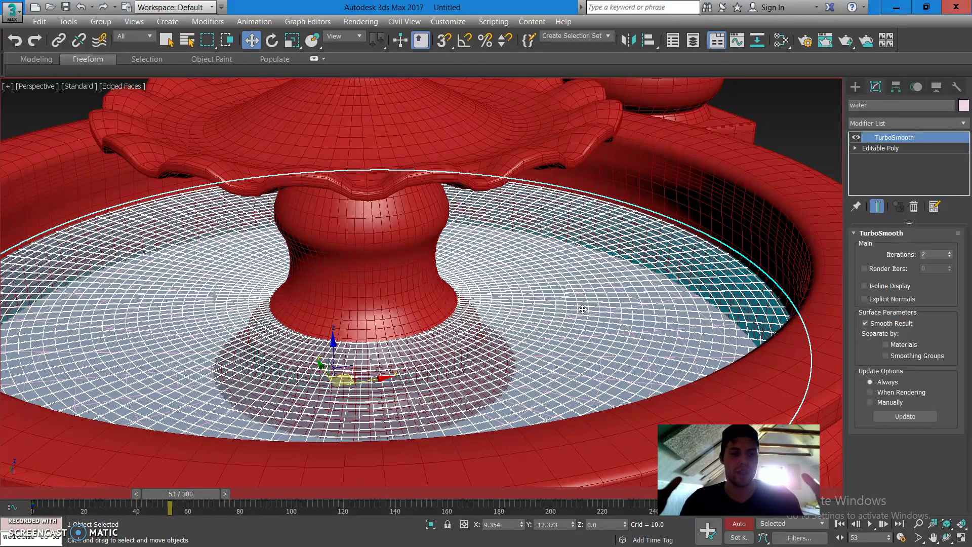
- Hide edged faces, deselect the water, and frame the whole smoothly shaded fountain
{"action": "key", "text": "F4"}
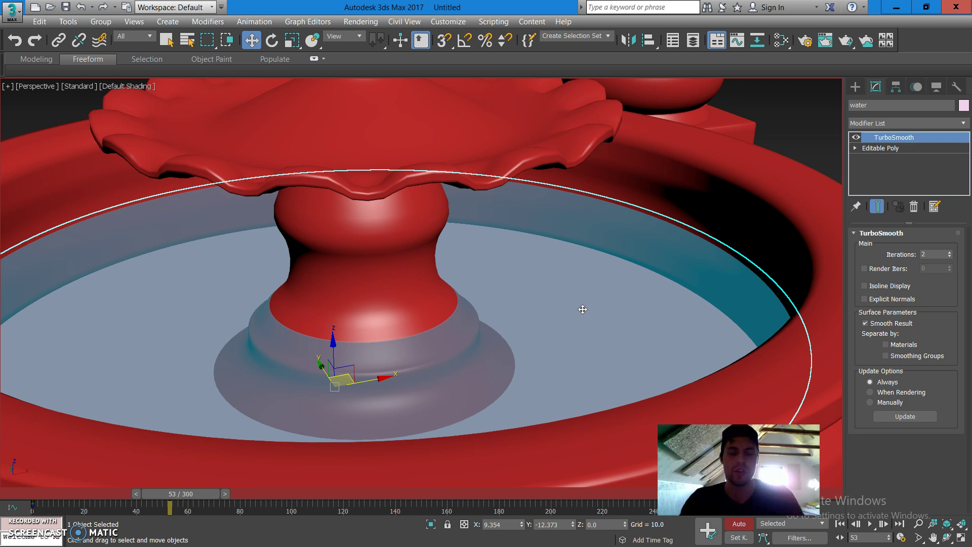
{"action": "scroll", "coordinate": [493, 282], "scroll_direction": "down", "scroll_amount": 5}
{"action": "middle_click_drag", "start_coordinate": [493, 282], "coordinate": [486, 238], "text": "alt"}
{"action": "left_click", "coordinate": [488, 200]}
{"action": "key", "text": "shift+z"}
{"action": "key", "text": "shift+z"}
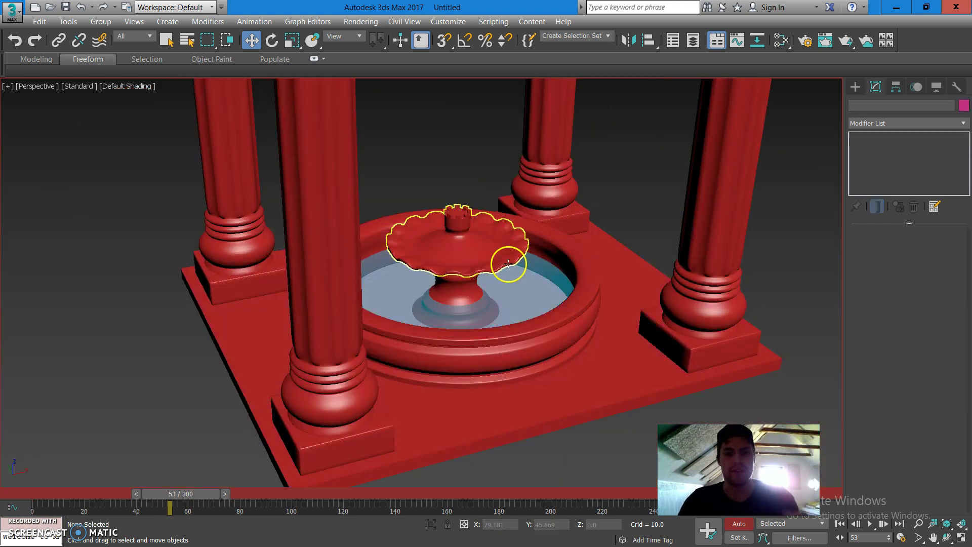